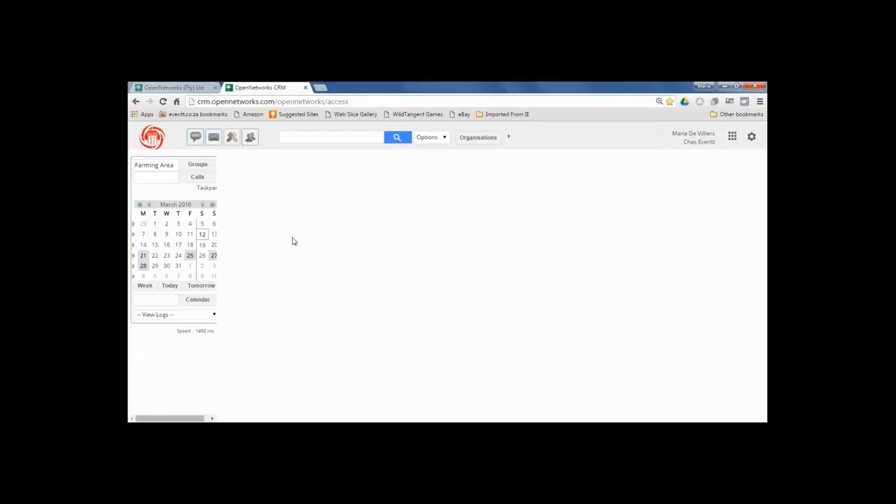
Show the ten contacts in My Contacts and open the second contact's record.
{"action": "left_click", "coordinate": [250, 137]}
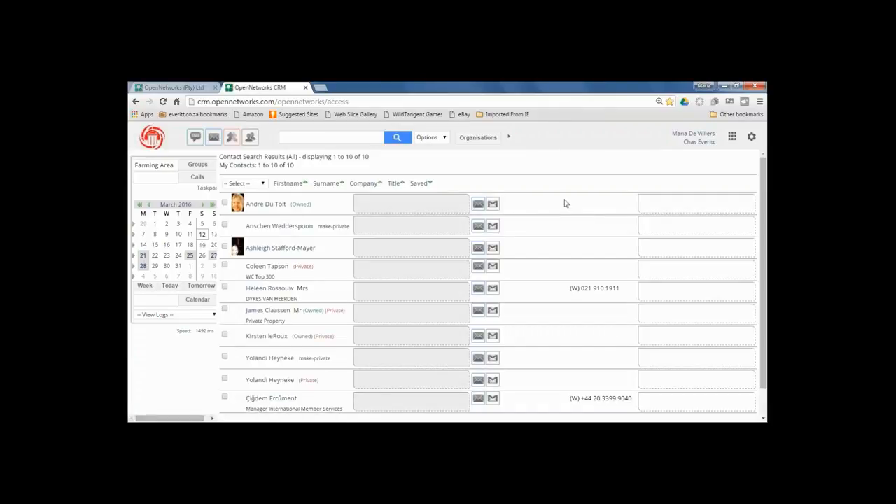
{"action": "scroll", "coordinate": [764, 210], "scroll_direction": "down", "scroll_amount": 1}
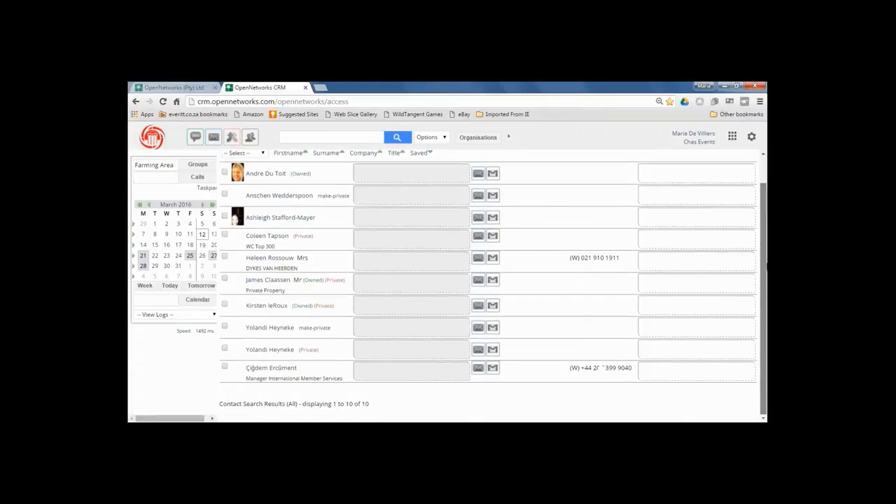
{"action": "mouse_move", "coordinate": [298, 238]}
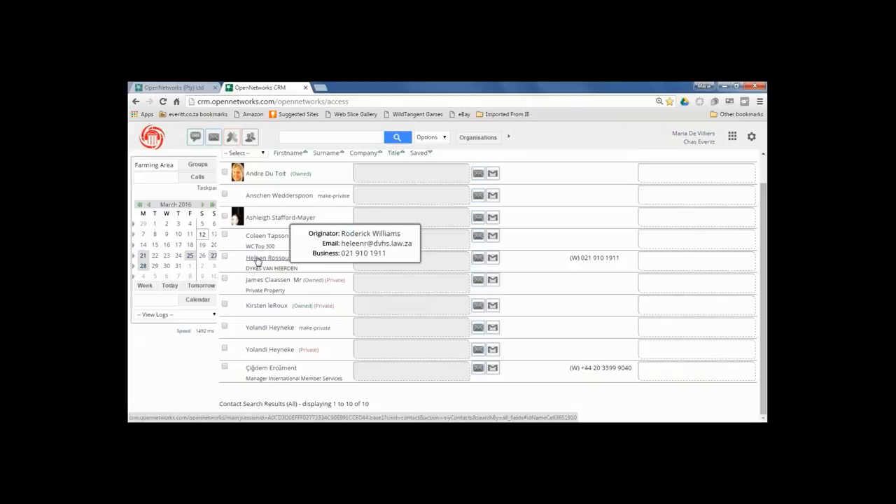
{"action": "mouse_move", "coordinate": [280, 196]}
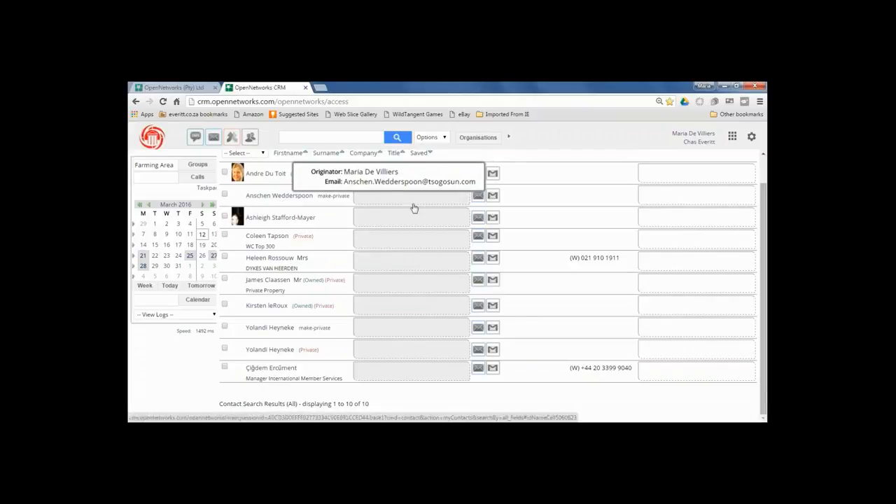
{"action": "left_click", "coordinate": [256, 198]}
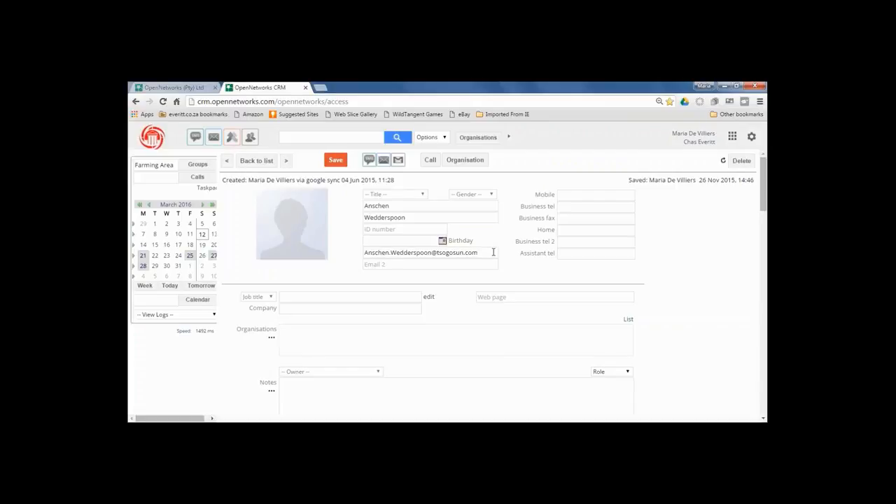
Set the contact's birthday to 24 March 2016 and enter their mobile number.
{"action": "left_click", "coordinate": [441, 243]}
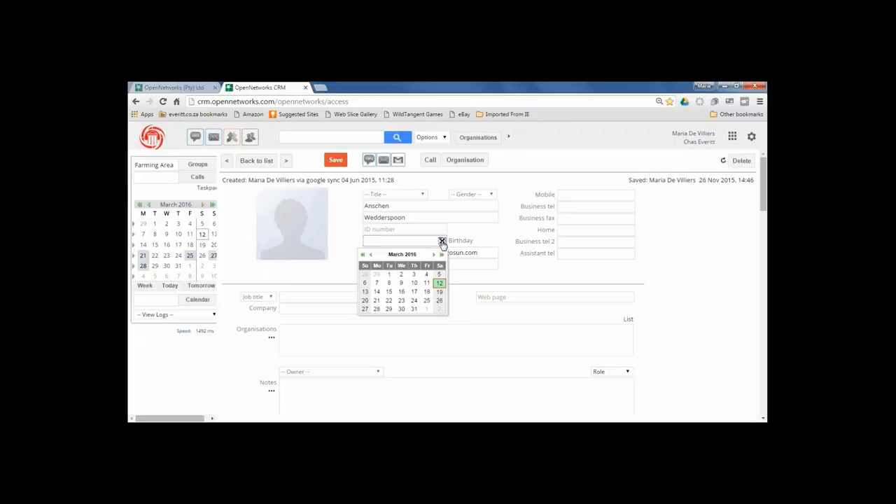
{"action": "left_click", "coordinate": [414, 301]}
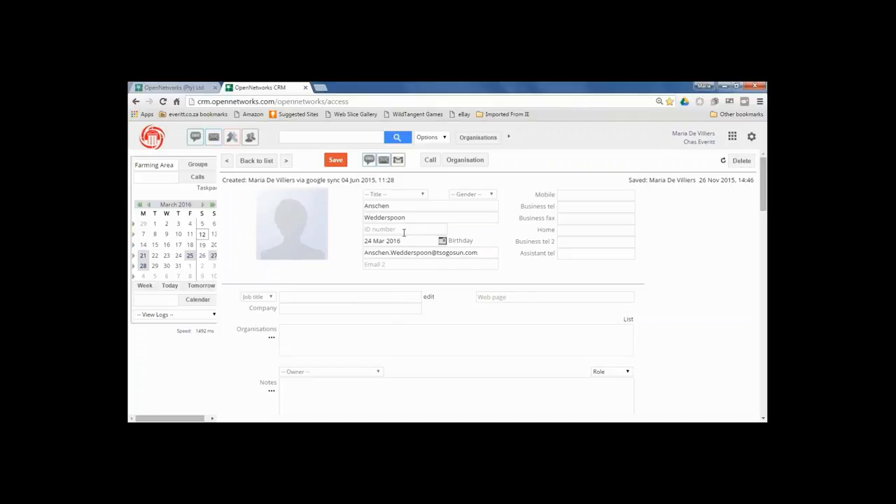
{"action": "left_click", "coordinate": [569, 196]}
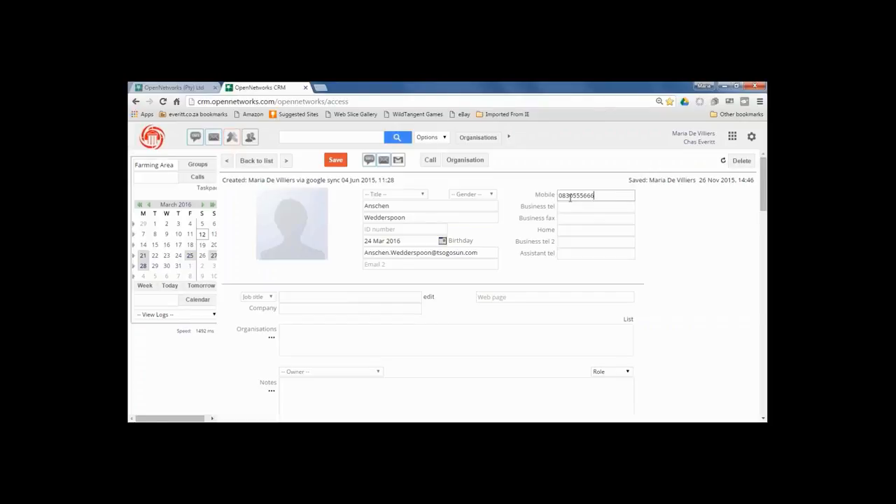
{"action": "left_click", "coordinate": [660, 229]}
{"action": "left_click_drag", "start_coordinate": [765, 197], "coordinate": [766, 352]}
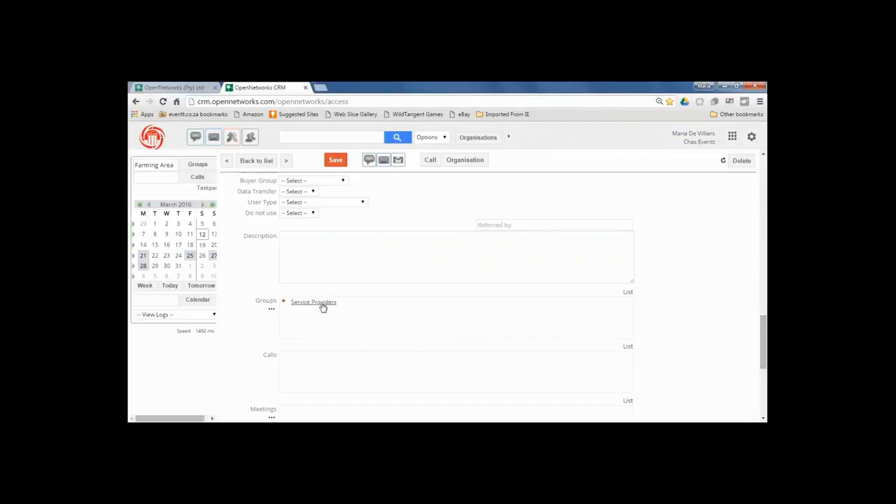
Search groups for 'service providers' and add the contact to National Service Providers.
{"action": "left_click", "coordinate": [272, 311]}
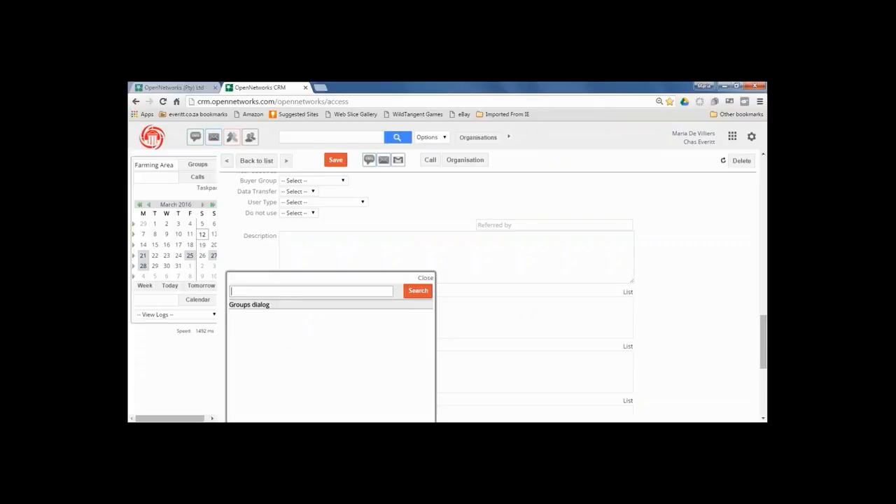
{"action": "type", "text": "service providers"}
{"action": "left_click", "coordinate": [416, 293]}
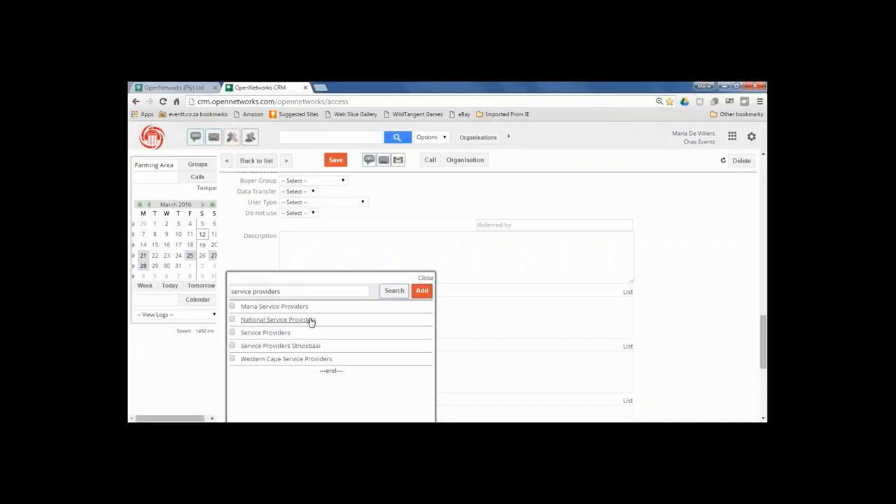
{"action": "left_click", "coordinate": [232, 320]}
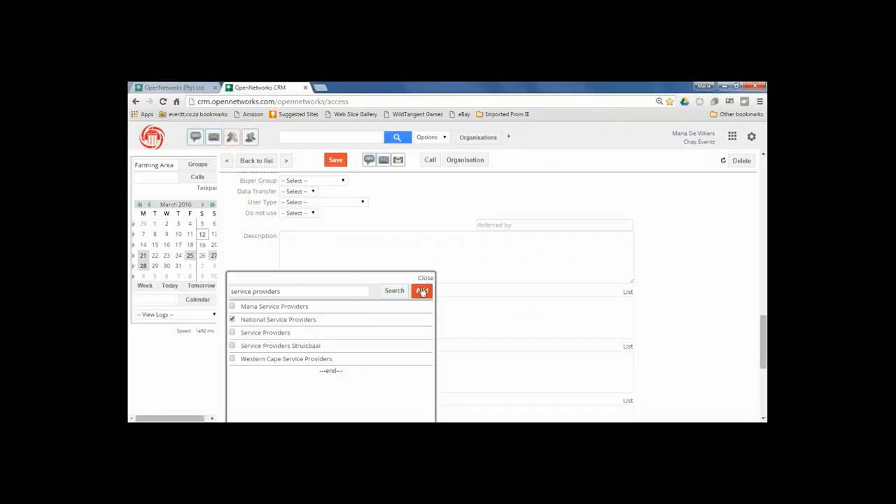
{"action": "left_click", "coordinate": [422, 291]}
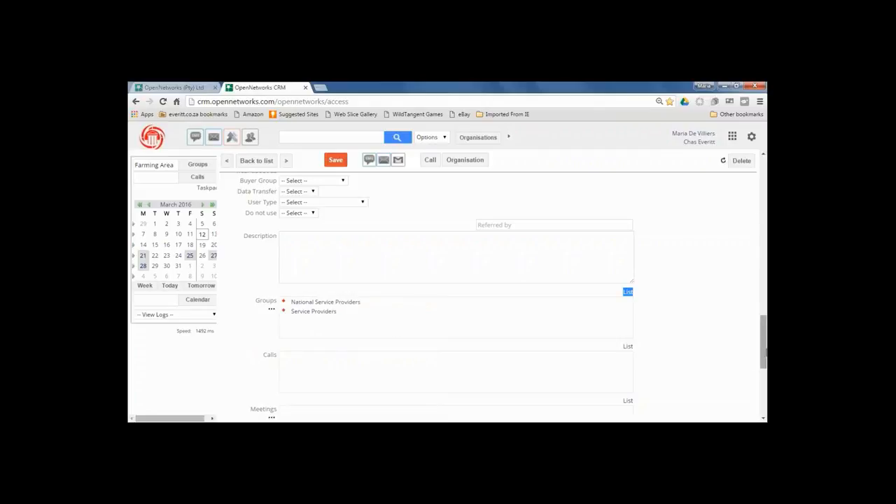
{"action": "left_click_drag", "start_coordinate": [765, 359], "coordinate": [764, 181]}
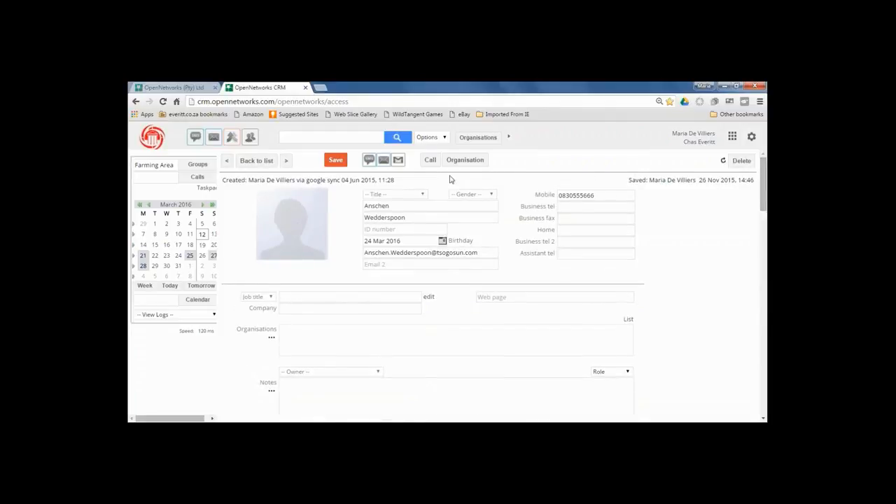
Change the contact's title to Ms, with gender Female, and save the record.
{"action": "left_click", "coordinate": [422, 195]}
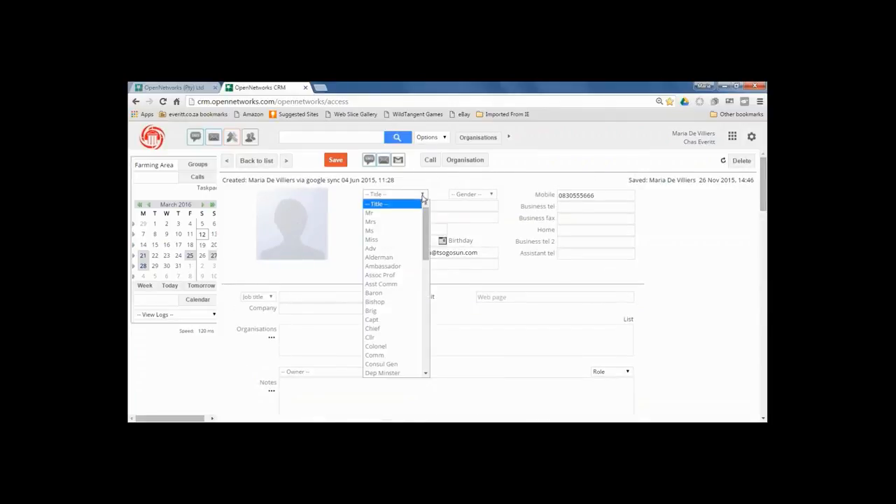
{"action": "left_click", "coordinate": [373, 222]}
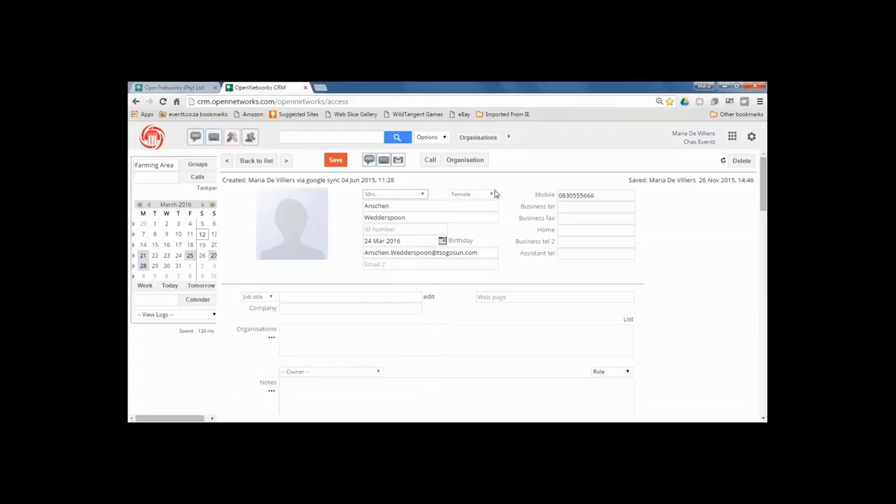
{"action": "left_click", "coordinate": [424, 196]}
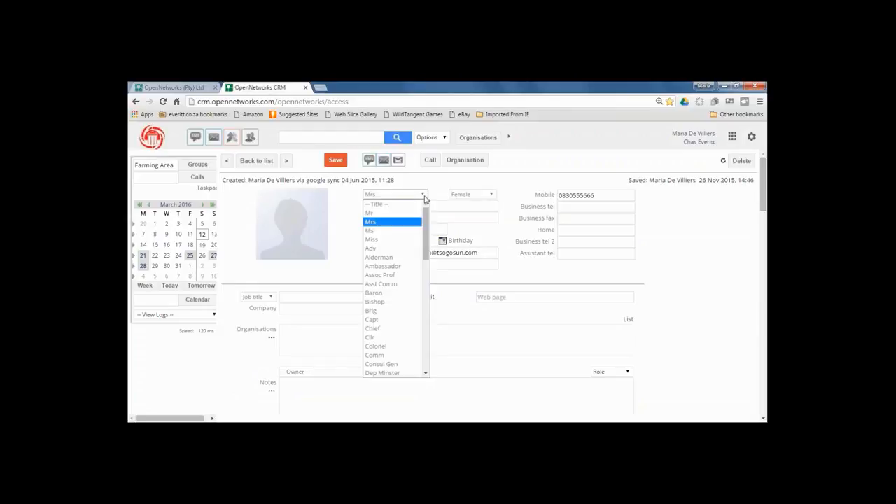
{"action": "left_click", "coordinate": [383, 232]}
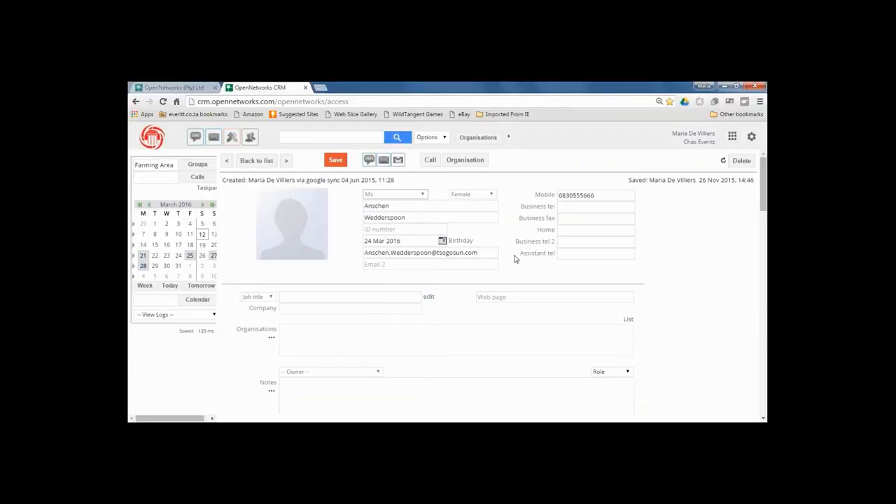
{"action": "left_click", "coordinate": [336, 163]}
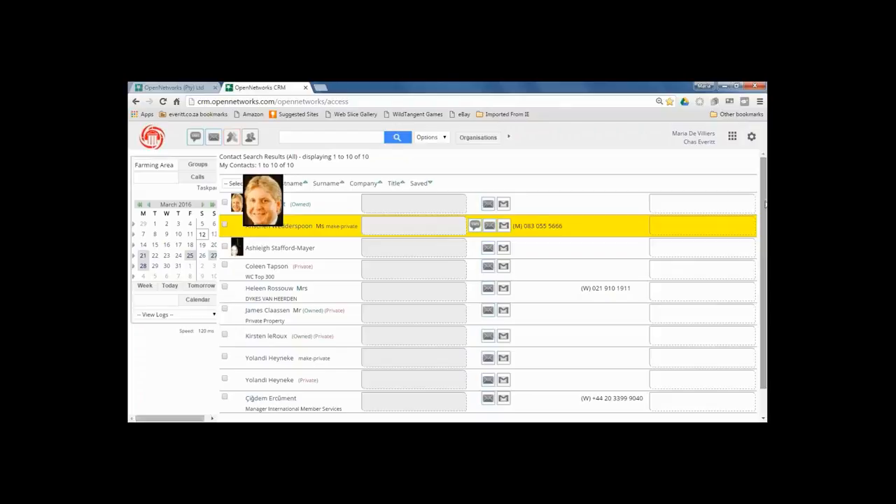
Open the first duplicate contact, start its deletion, then go back to the contacts list.
{"action": "scroll", "coordinate": [766, 203], "scroll_direction": "down", "scroll_amount": 1}
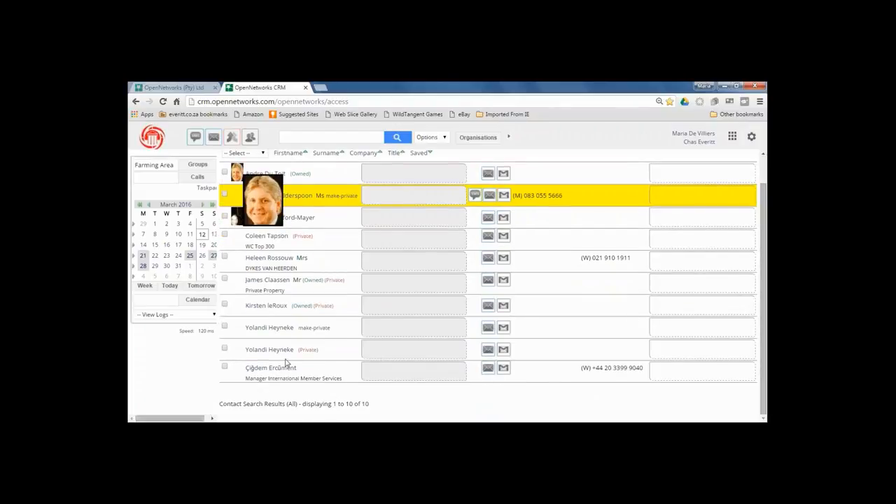
{"action": "mouse_move", "coordinate": [267, 350]}
{"action": "mouse_move", "coordinate": [261, 330]}
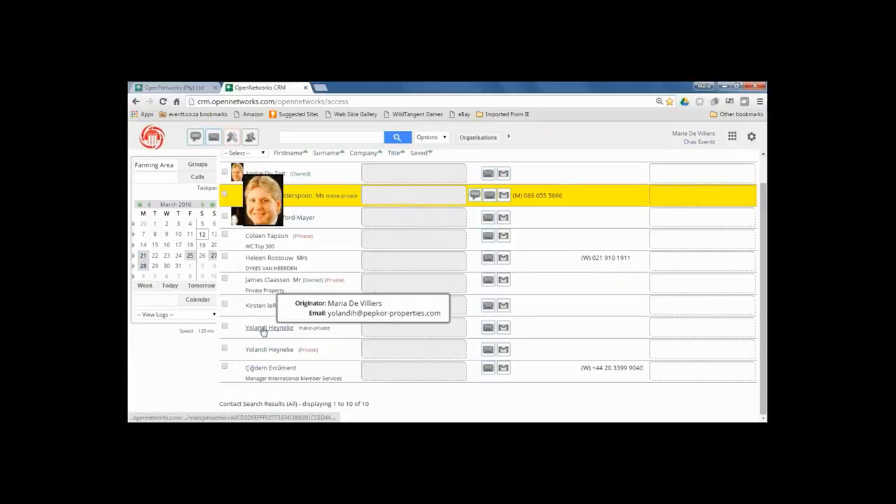
{"action": "left_click", "coordinate": [264, 329]}
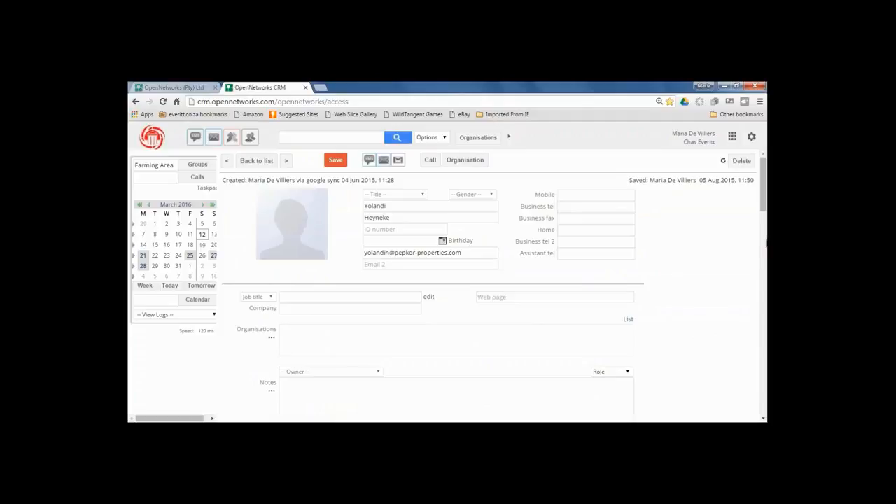
{"action": "mouse_move", "coordinate": [765, 188]}
{"action": "left_mouse_down"}
{"action": "mouse_move", "coordinate": [765, 227]}
{"action": "mouse_move", "coordinate": [765, 184]}
{"action": "left_mouse_up"}
{"action": "left_click", "coordinate": [742, 161]}
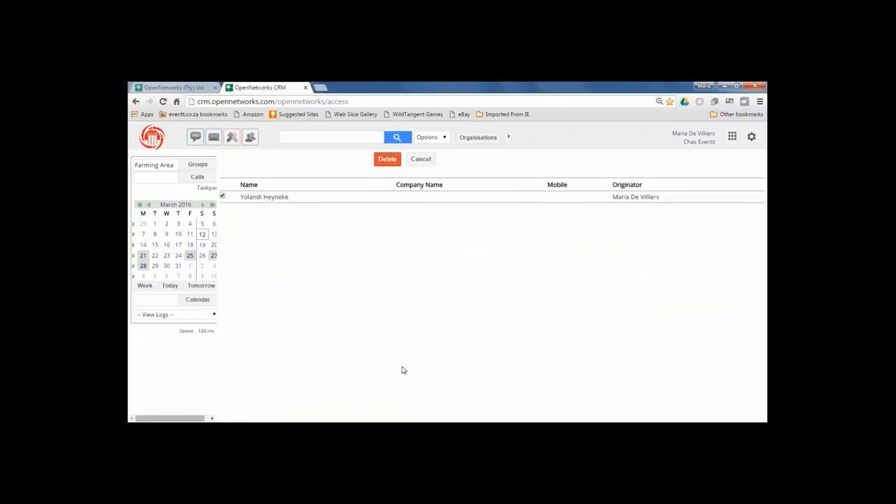
{"action": "left_click", "coordinate": [251, 139]}
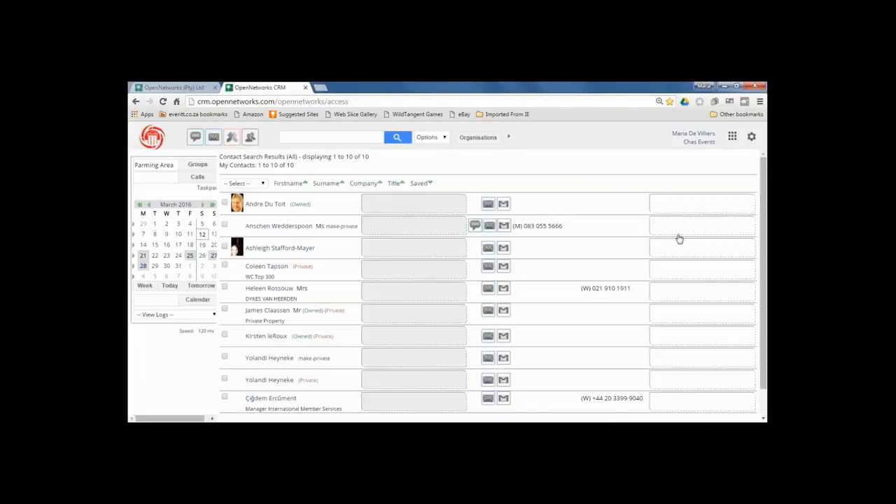
Reopen the first duplicate contact's record from the ten-contact list.
{"action": "left_click_drag", "start_coordinate": [764, 201], "coordinate": [765, 223]}
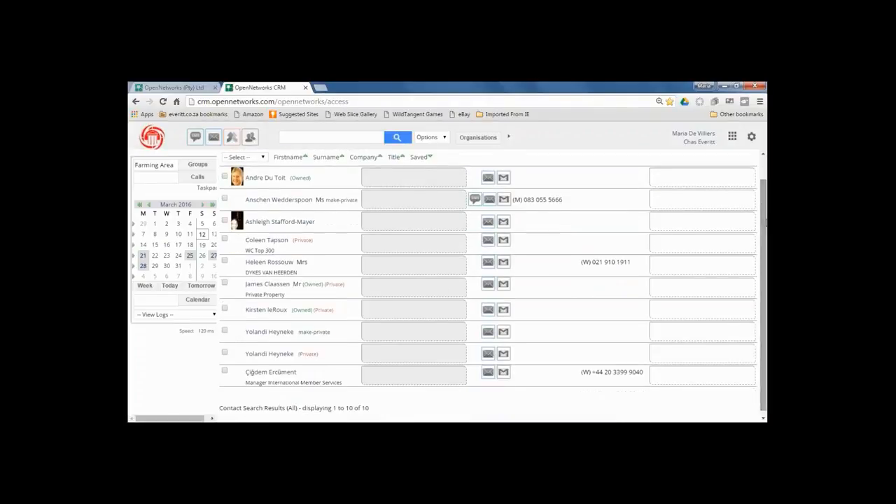
{"action": "left_click", "coordinate": [283, 335]}
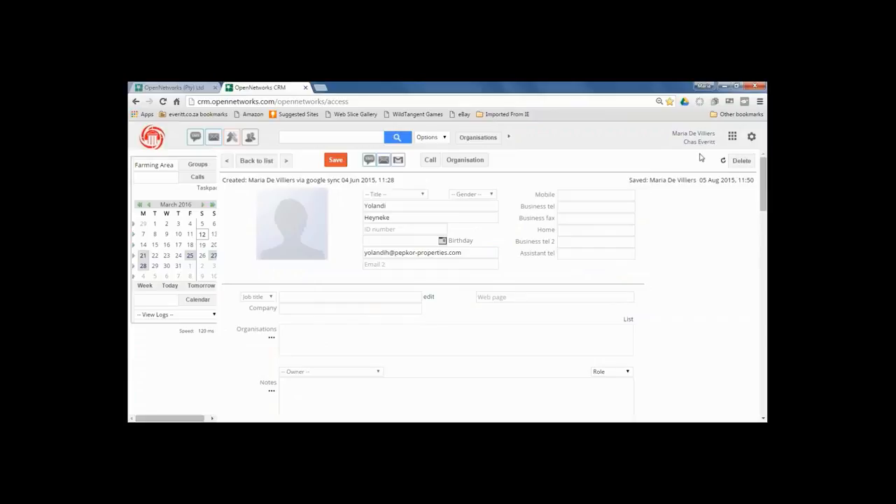
Delete and confirm removal of the duplicate, leaving 9 contacts, then open the WC Top 300 contact.
{"action": "left_click", "coordinate": [742, 162]}
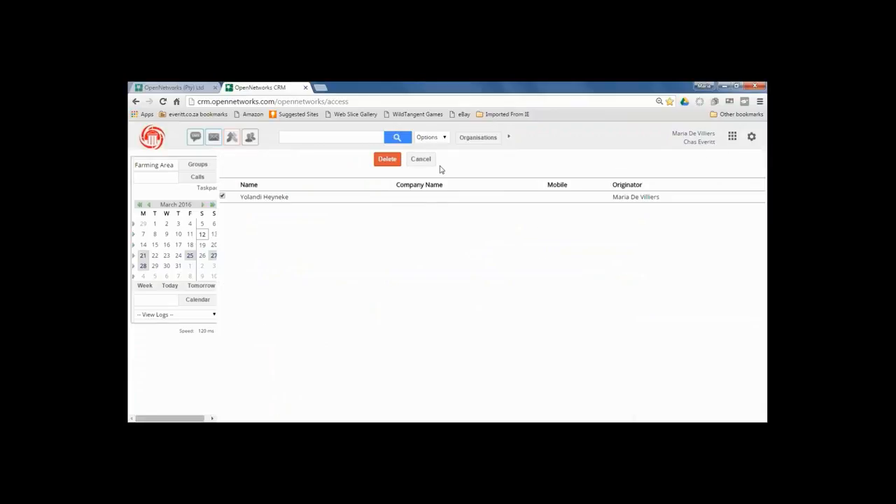
{"action": "left_click", "coordinate": [388, 160]}
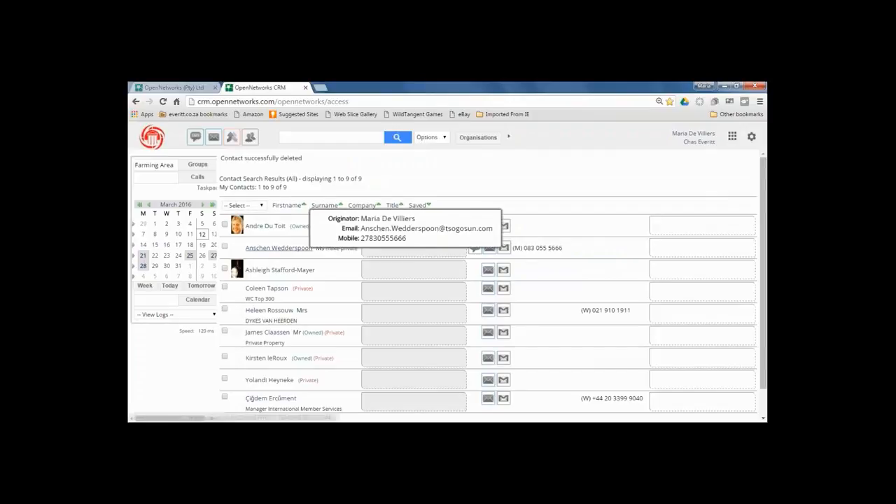
{"action": "mouse_move", "coordinate": [270, 311]}
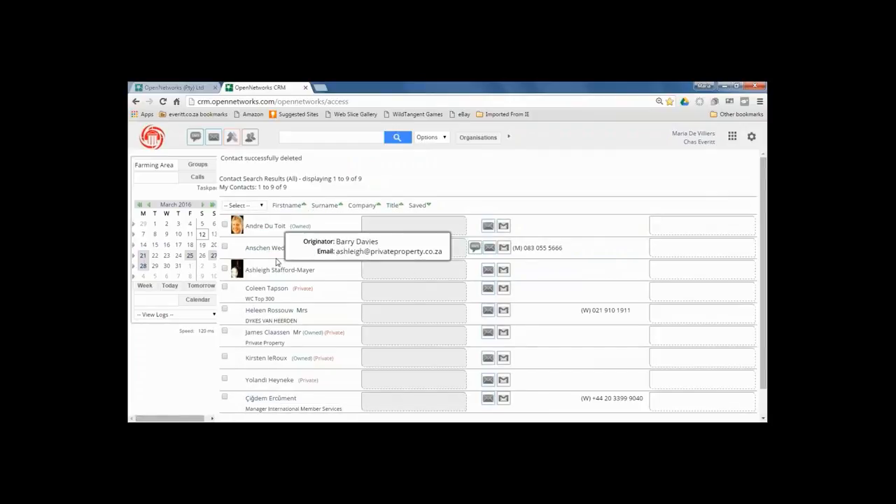
{"action": "mouse_move", "coordinate": [266, 288]}
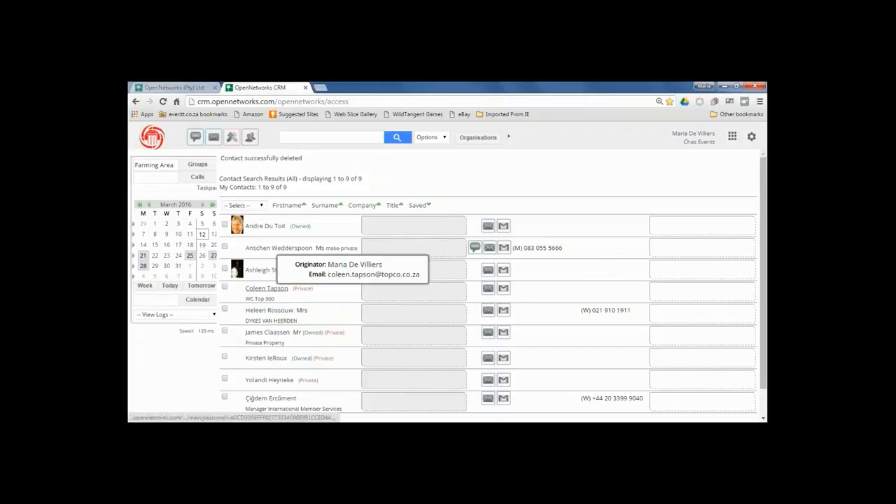
{"action": "left_click", "coordinate": [263, 289]}
Set the record's privacy to Role and title to Ms, and enter the contact's mobile number.
{"action": "scroll", "coordinate": [262, 289], "scroll_direction": "down", "scroll_amount": 1}
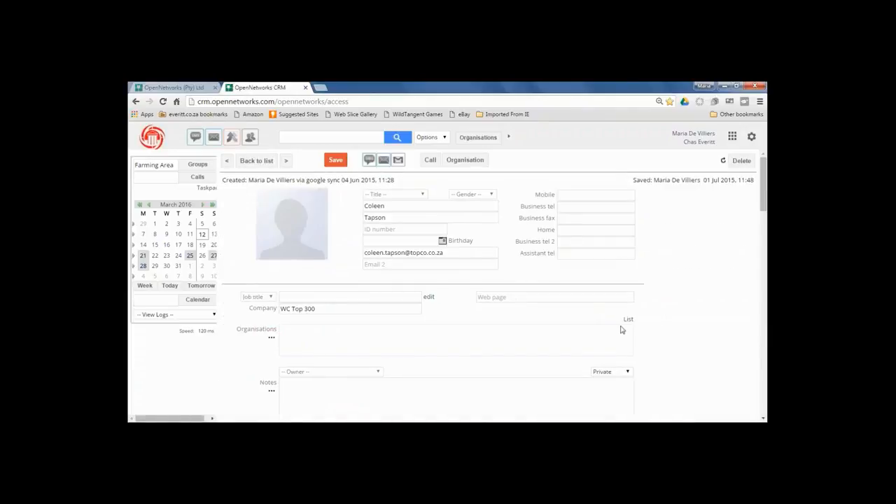
{"action": "left_click", "coordinate": [628, 373]}
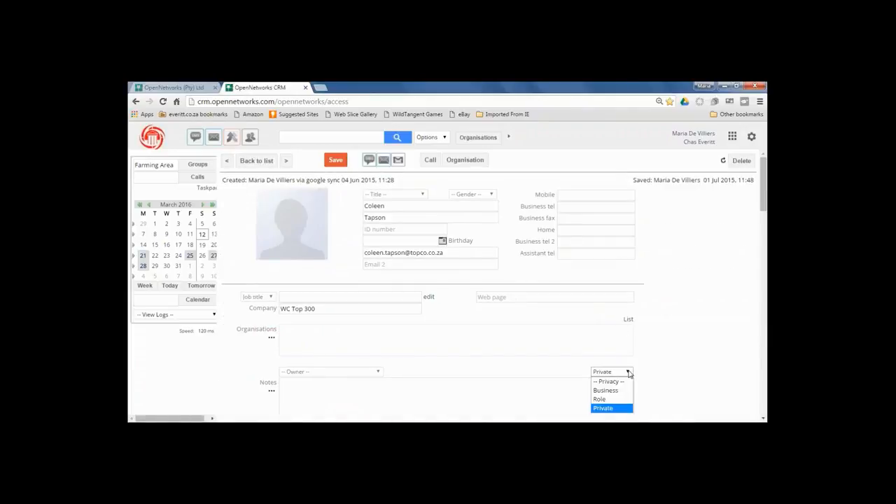
{"action": "left_click", "coordinate": [600, 400]}
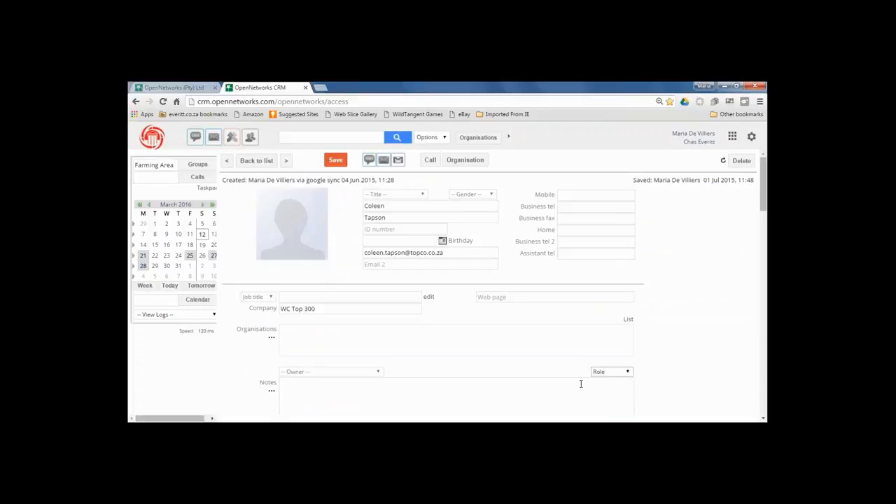
{"action": "left_click", "coordinate": [421, 196]}
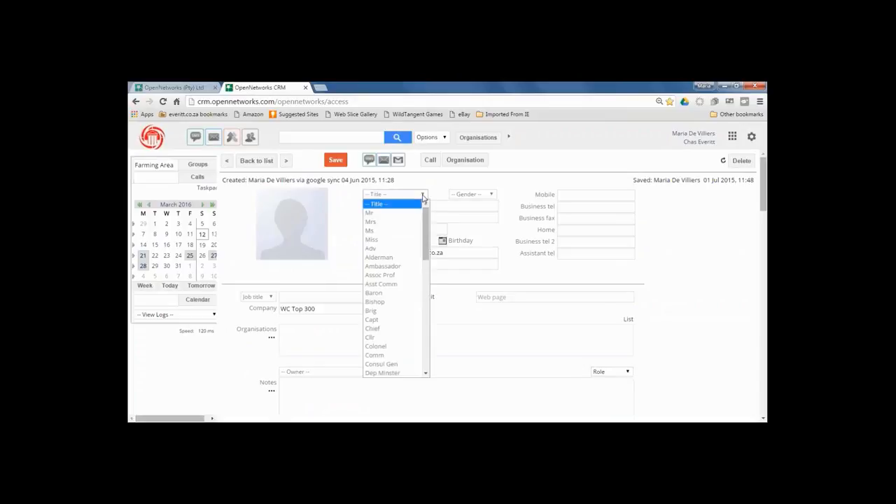
{"action": "left_click", "coordinate": [372, 231]}
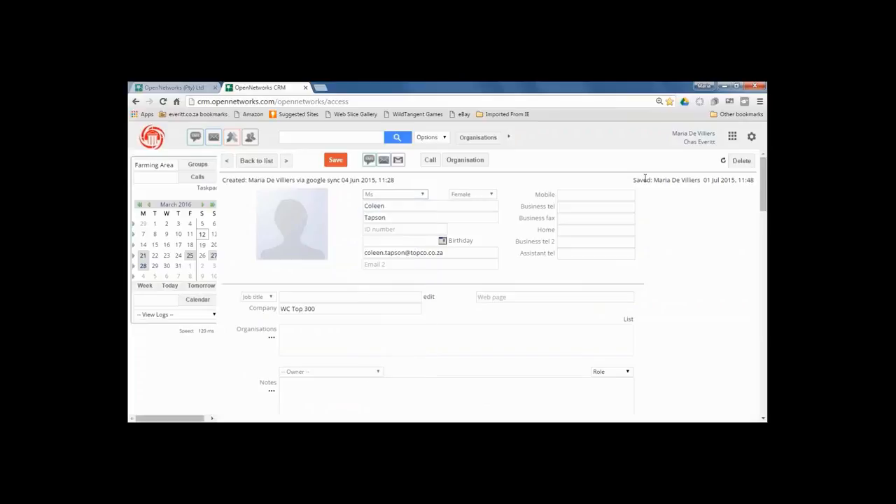
{"action": "left_click", "coordinate": [586, 195]}
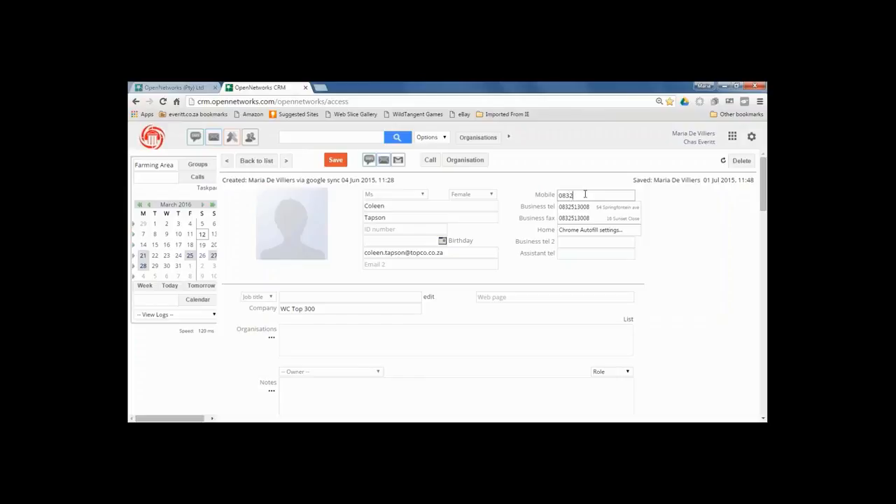
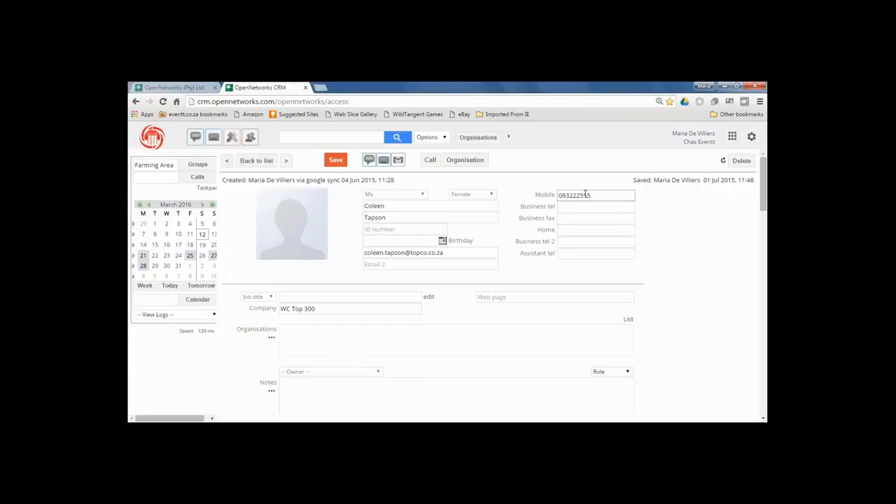
{"action": "left_click_drag", "start_coordinate": [765, 196], "coordinate": [766, 207]}
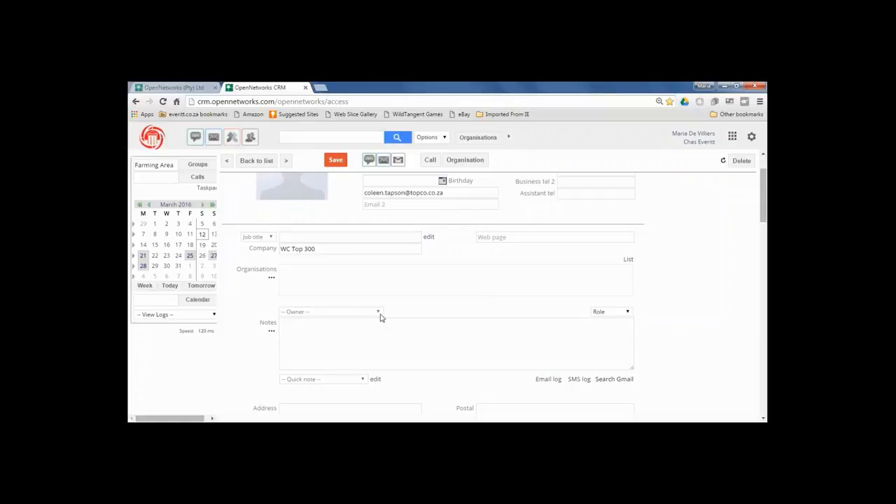
Search groups for 'service providers' and add the contact to Western Cape Service Providers.
{"action": "left_click_drag", "start_coordinate": [764, 217], "coordinate": [765, 344]}
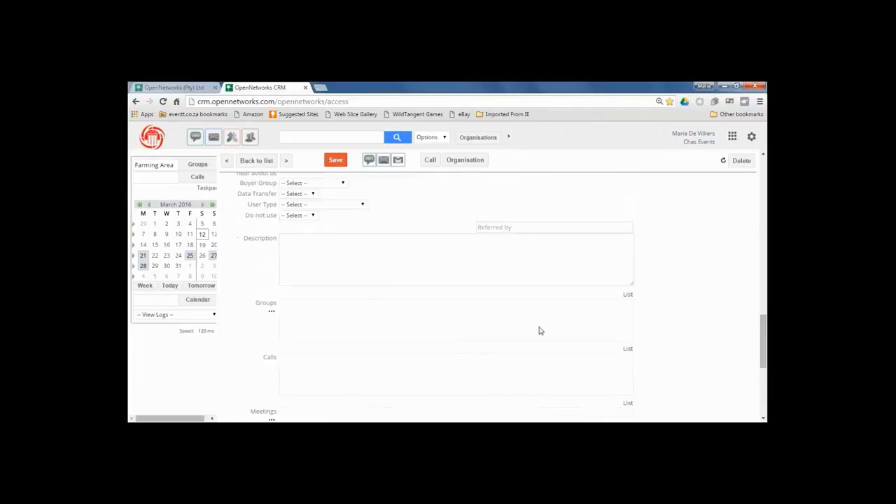
{"action": "left_click", "coordinate": [272, 313]}
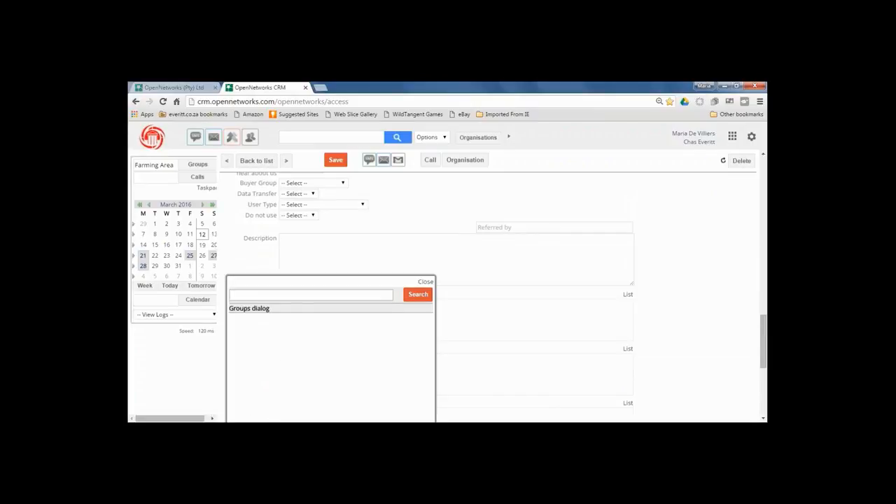
{"action": "type", "text": "service providers"}
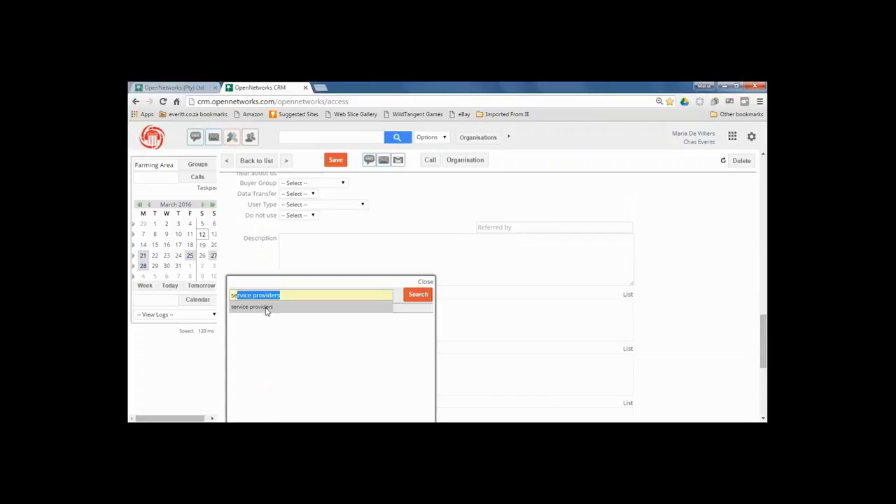
{"action": "left_click", "coordinate": [266, 307]}
{"action": "left_click", "coordinate": [418, 294]}
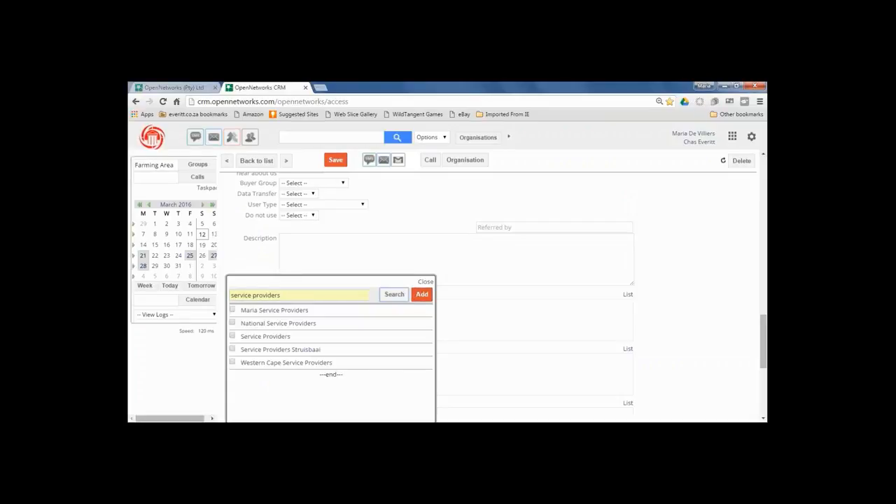
{"action": "left_click", "coordinate": [233, 362]}
{"action": "left_click", "coordinate": [422, 295]}
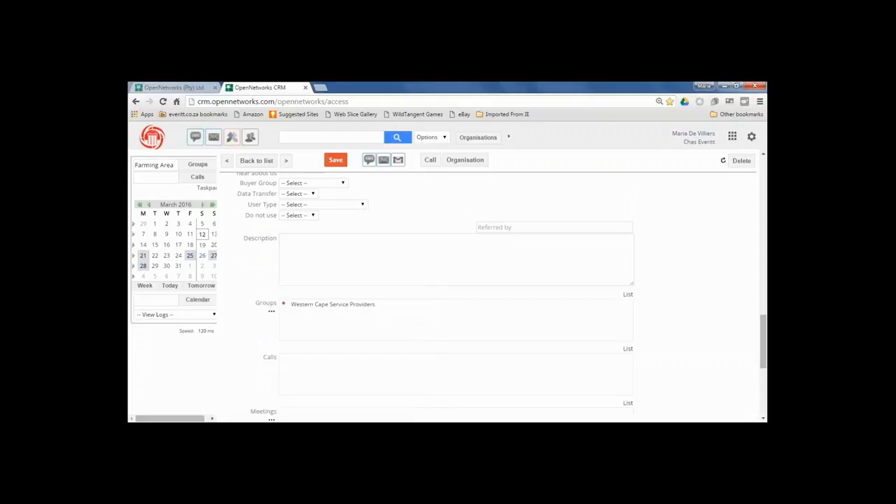
{"action": "left_click_drag", "start_coordinate": [763, 345], "coordinate": [765, 172]}
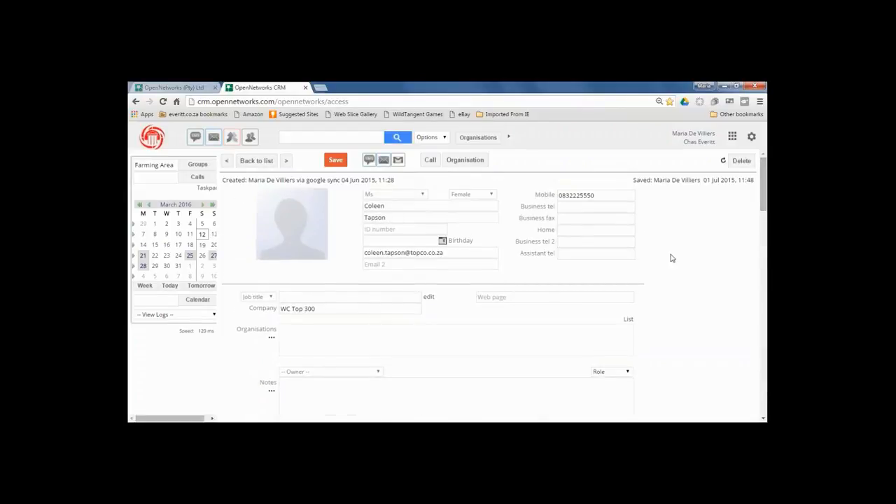
Save the WC Top 300 contact and open the extra contact search options.
{"action": "left_click", "coordinate": [338, 162]}
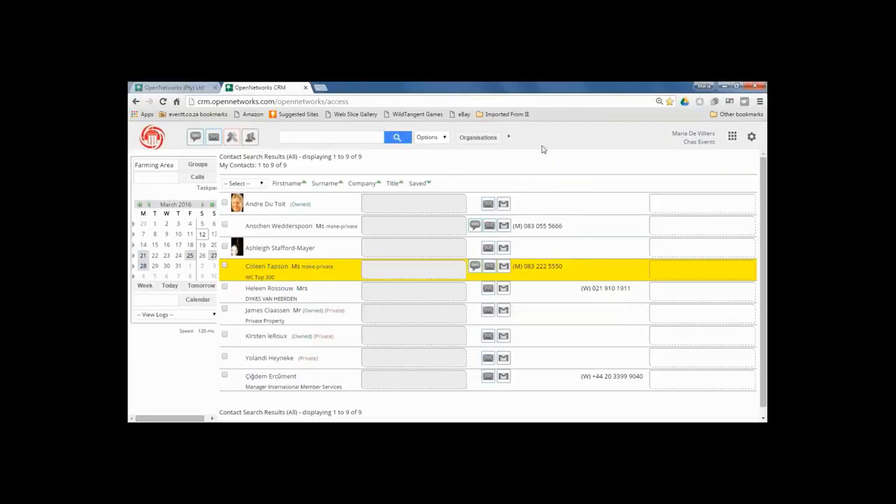
{"action": "left_click", "coordinate": [508, 138]}
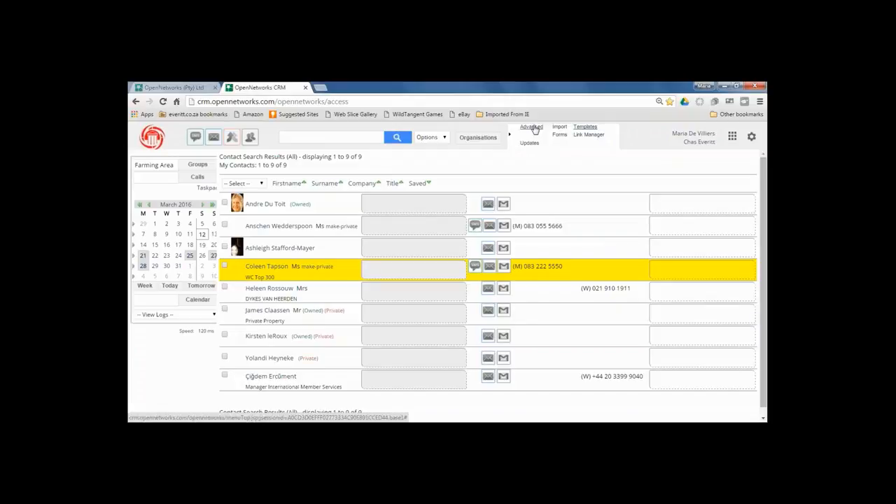
Run an Advanced contact search filtered by originator to the signed-in user, showing 6 contacts.
{"action": "left_click", "coordinate": [531, 128]}
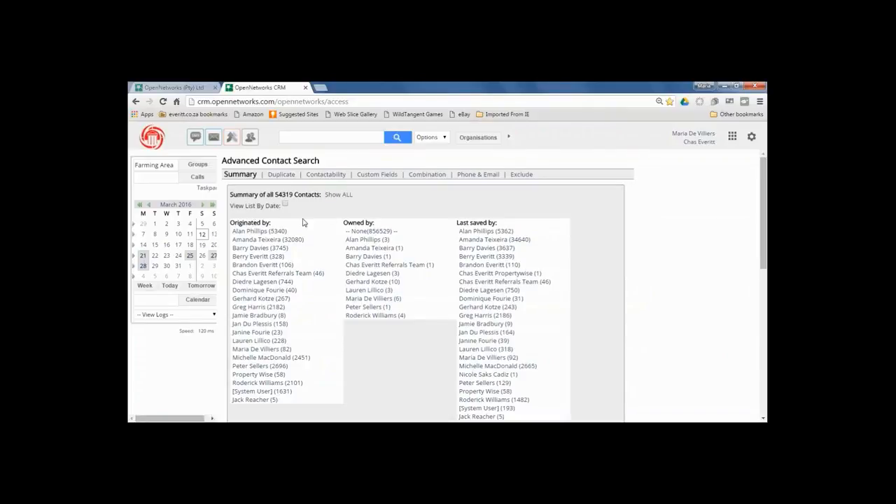
{"action": "left_click", "coordinate": [257, 350]}
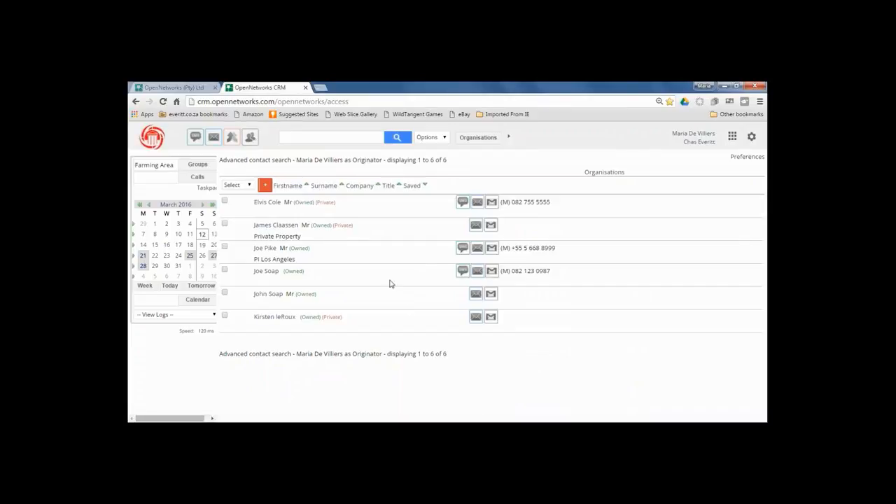
Change the phone-less 25 Nov 2015 duplicate contact's privacy from Role to Private and save it.
{"action": "left_click", "coordinate": [266, 297]}
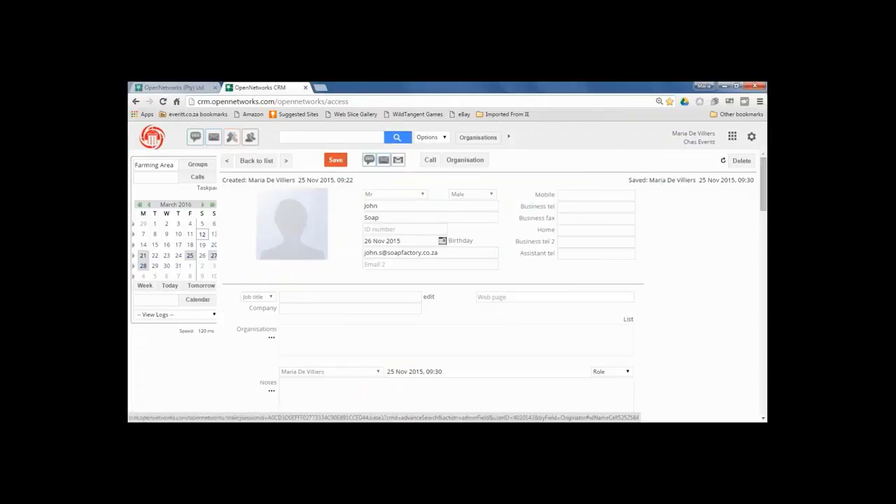
{"action": "left_click", "coordinate": [629, 372]}
{"action": "left_click", "coordinate": [621, 407]}
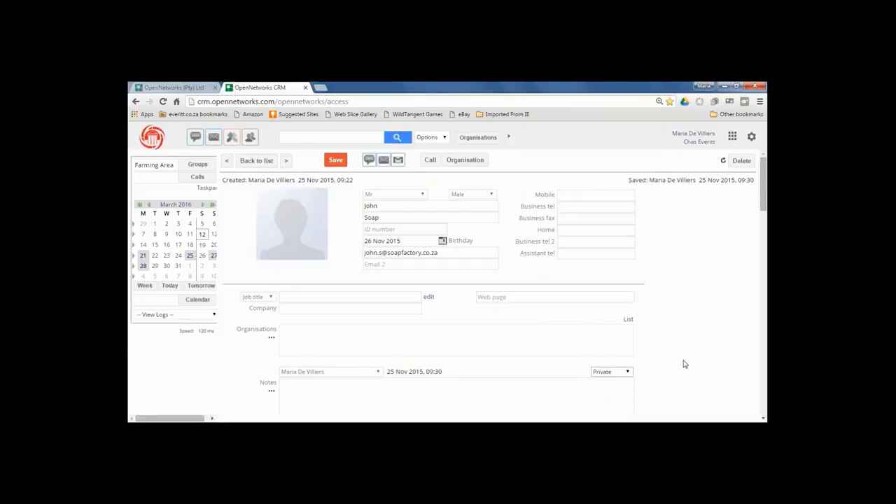
{"action": "left_click", "coordinate": [336, 161]}
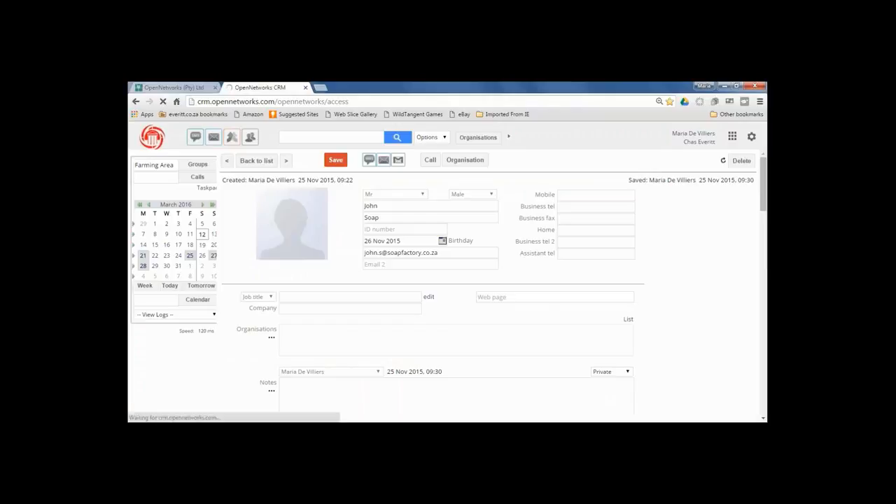